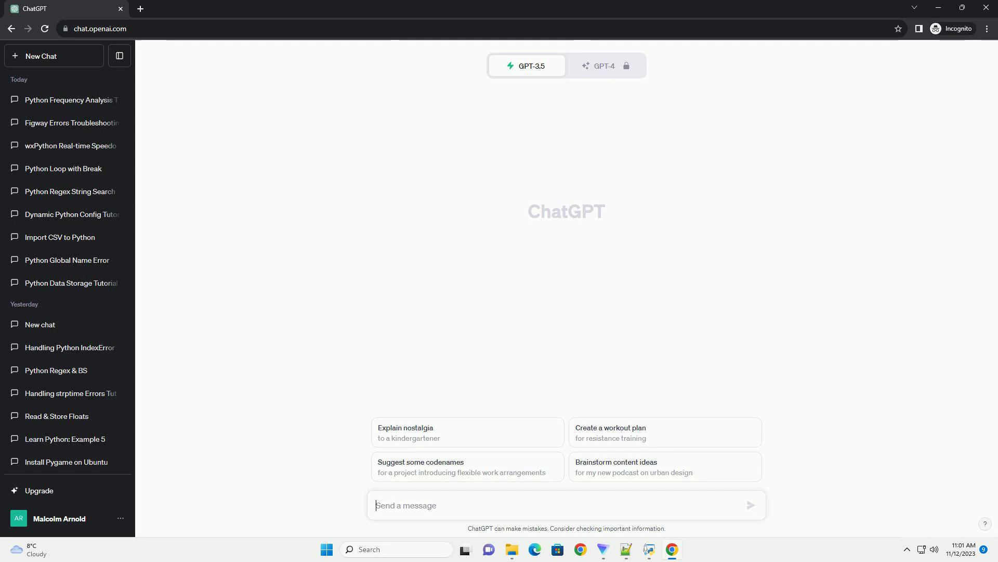
type("write an informative tutorial about How to convert PIL image file into string in python3.4? with code example")
Submit the request for a Python 3.4 tutorial with code on converting a PIL image to a string.
key("Return")
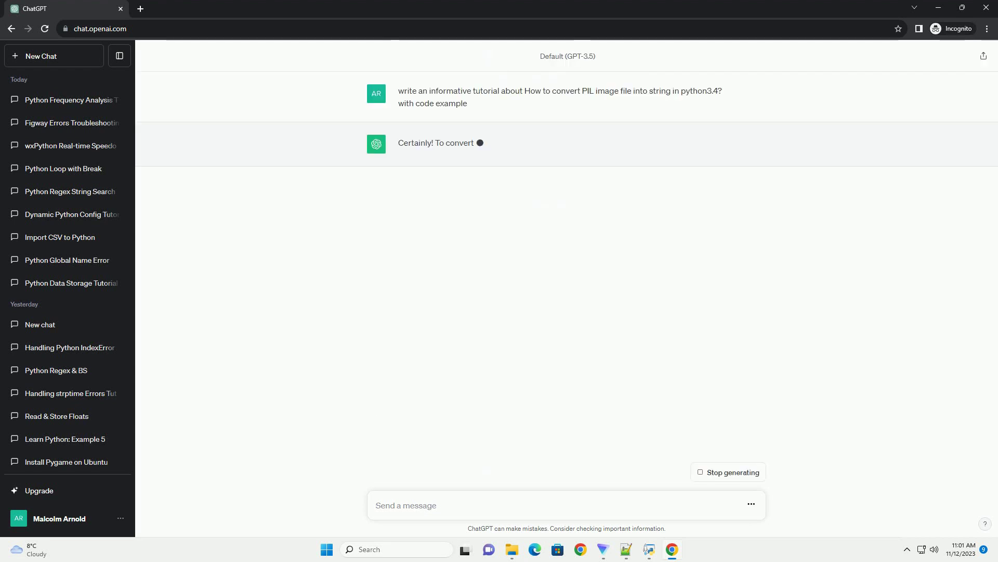